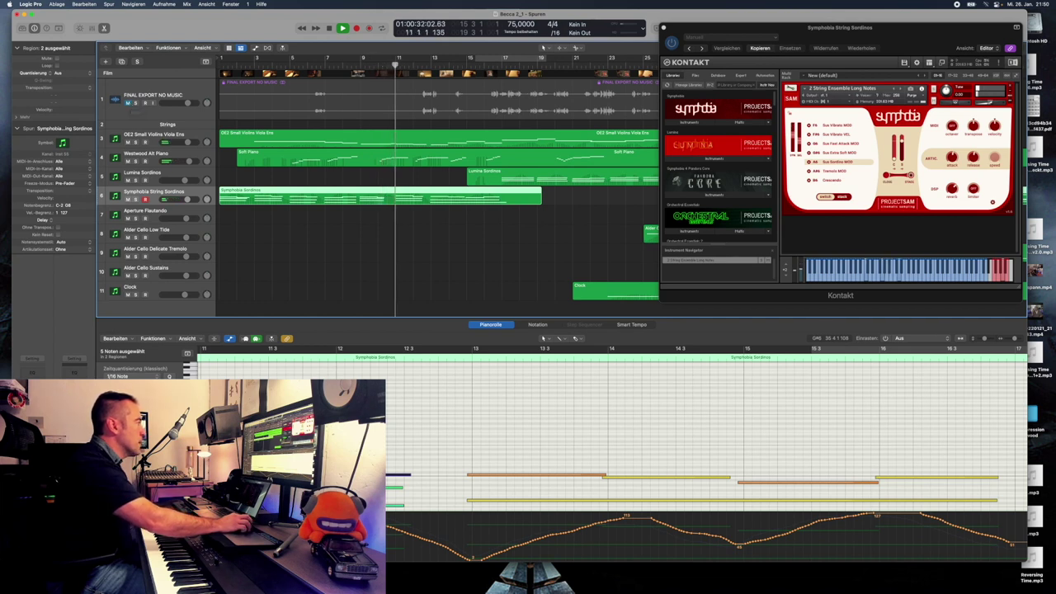
Compare playback with and without the FINAL EXPORT NO MUSIC track, leave the track muted, and stop playback
left_click(128, 103)
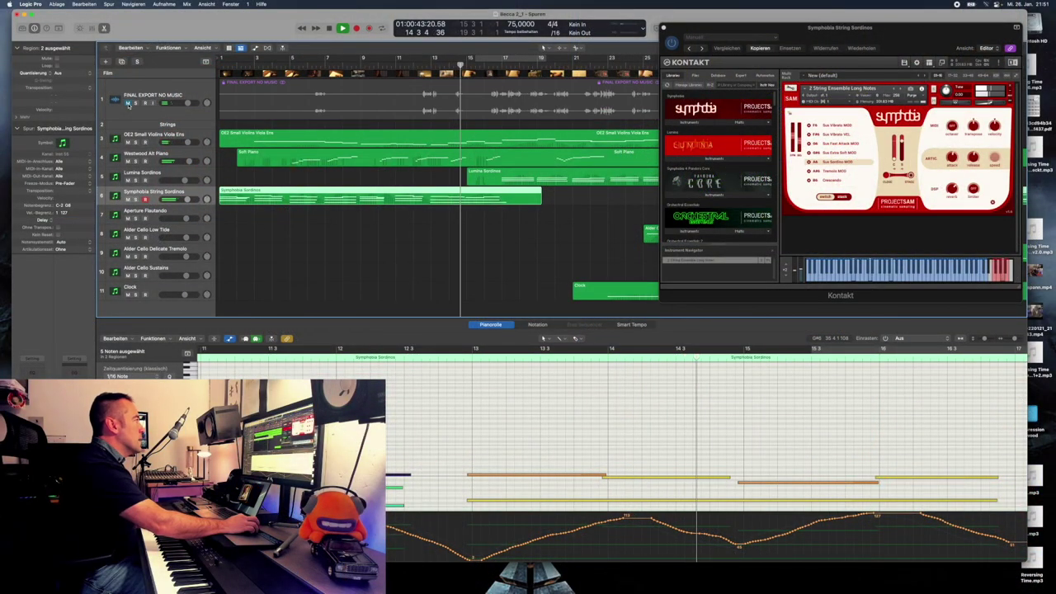
left_click(128, 103)
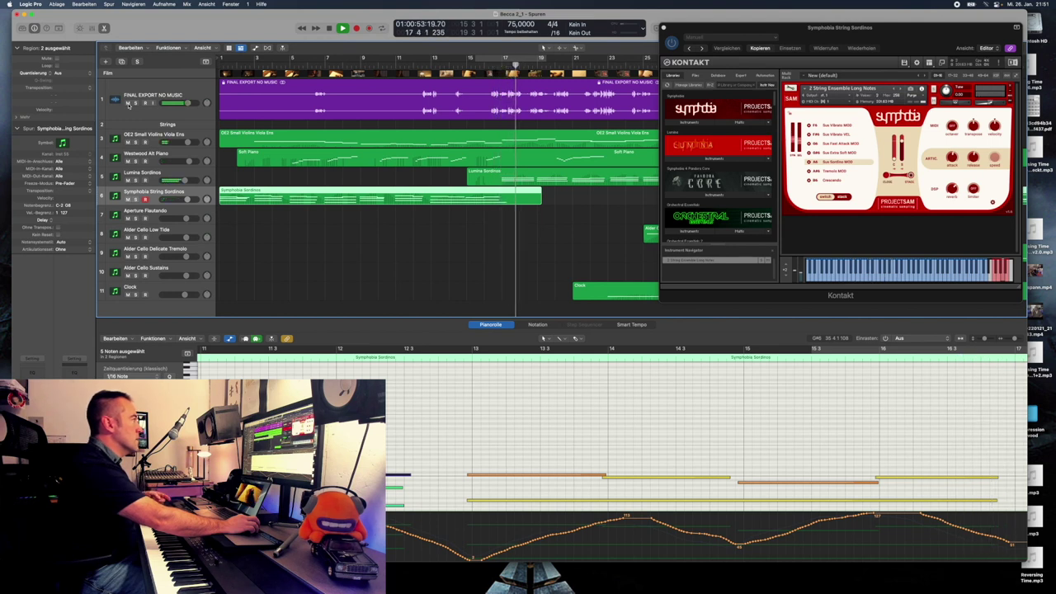
left_click(127, 103)
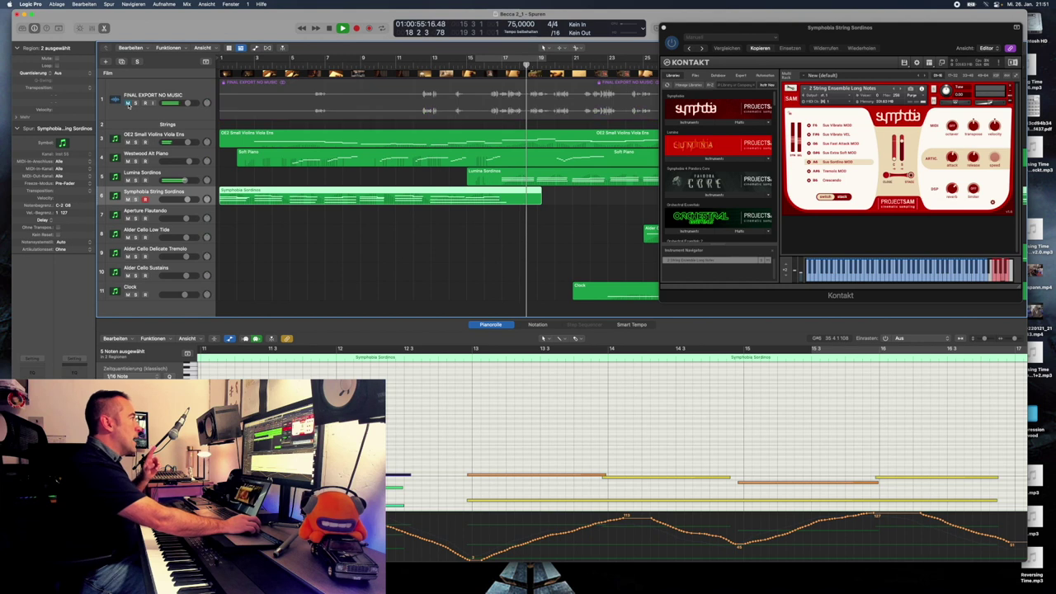
left_click(329, 28)
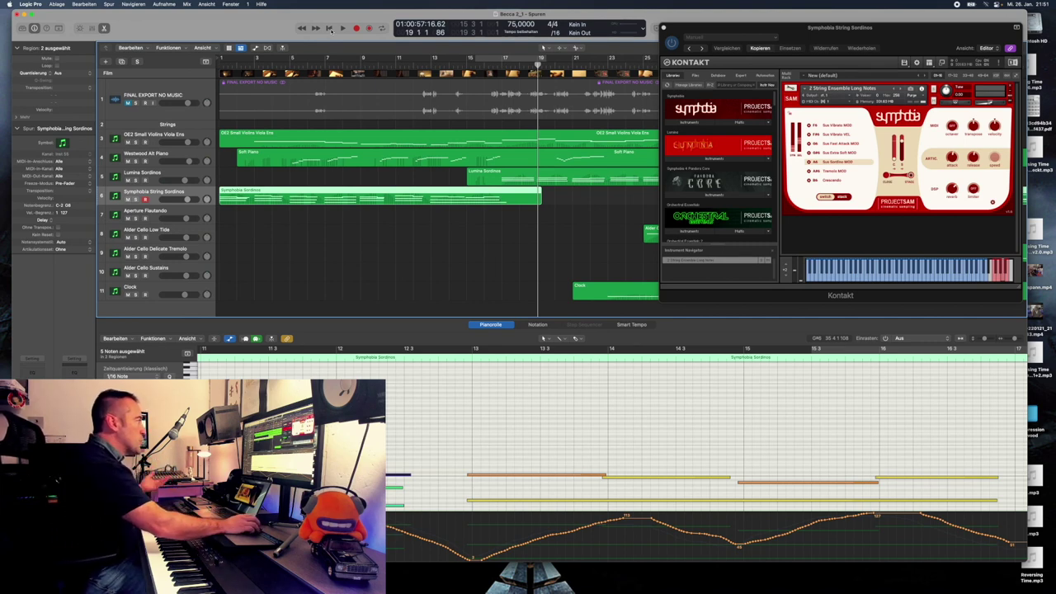
Select and solo the Lumina Sordinos track and play it from about bar 16
left_click(167, 175)
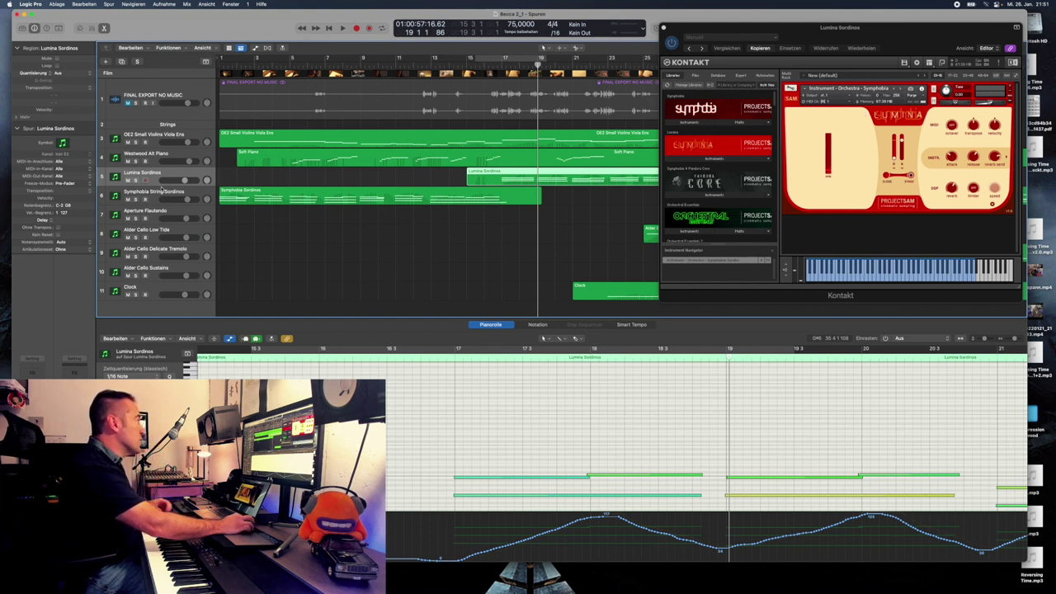
left_click(136, 181)
left_click(485, 67)
key("space")
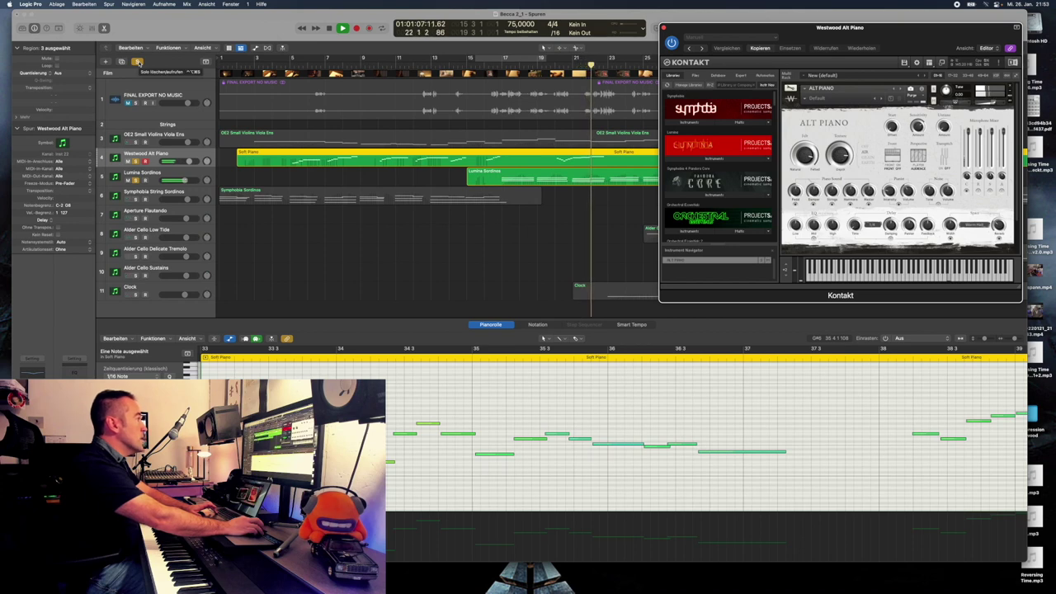
Clear all track solos to follow the full mix through the later bars of the arrangement
left_click(138, 62)
scroll(557, 151, "right", 10)
scroll(558, 151, "right", 4)
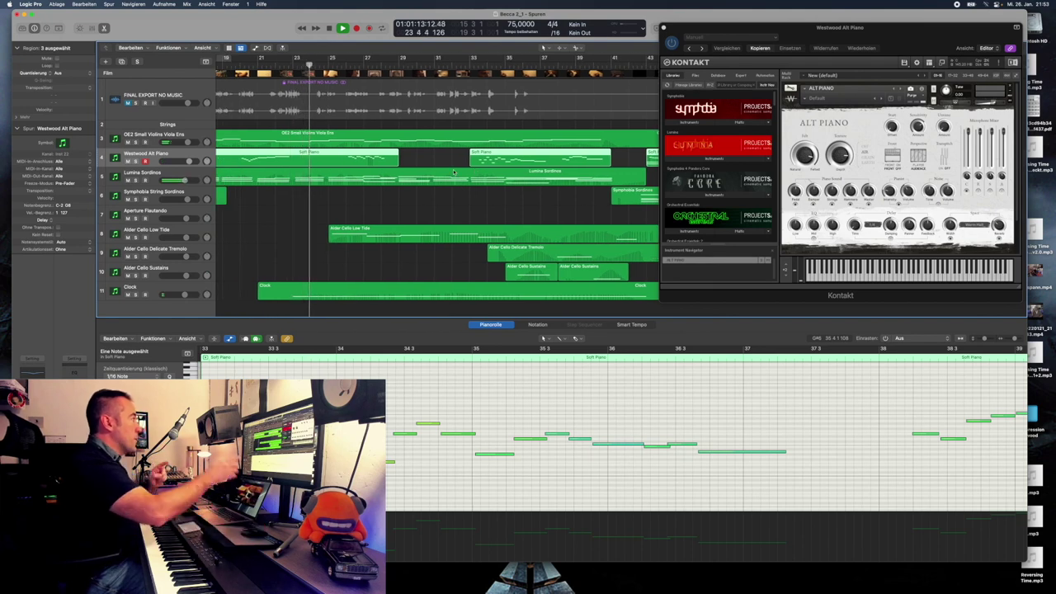
Solo the OE2 Small Violins Viola Ens track to listen to it, and replay the unsoloed mix from about bar 22
left_click(136, 142)
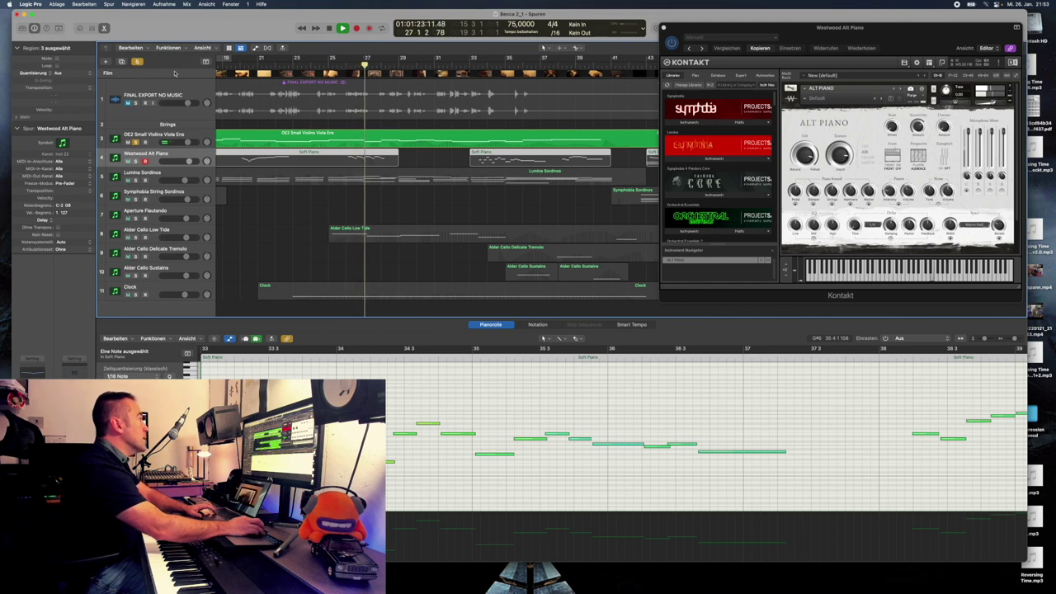
key("s")
left_click(275, 59)
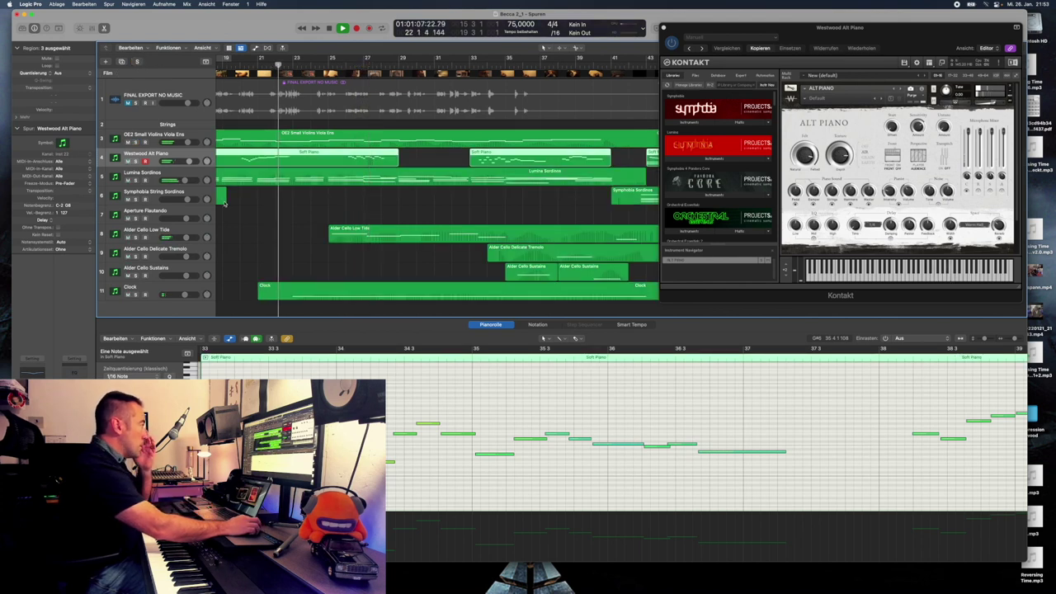
Solo and select the Clock track, audition it alone and within the full mix, and stop playback around bar 32
key("s")
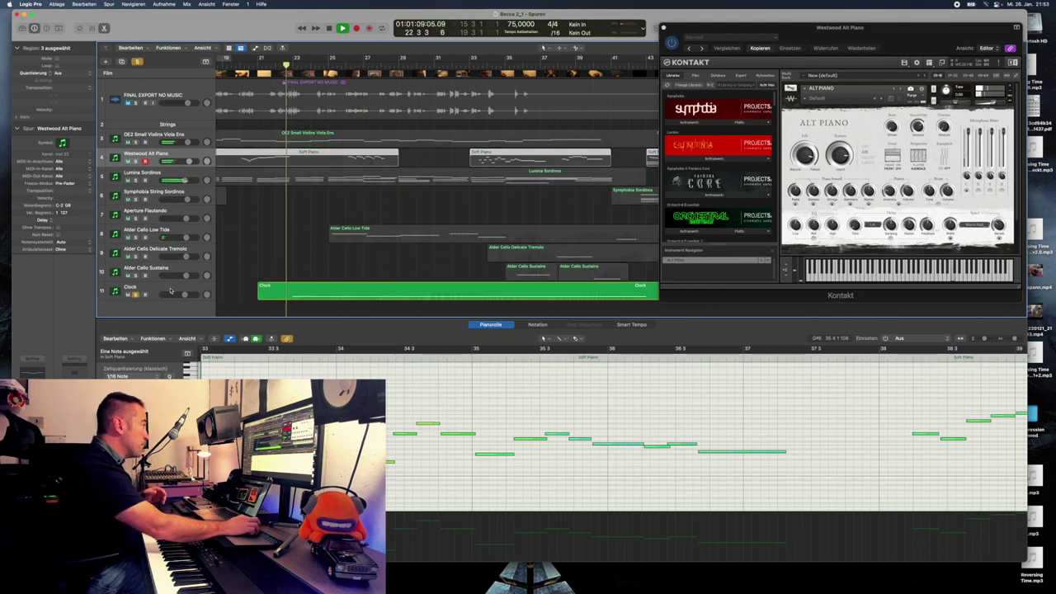
left_click(168, 288)
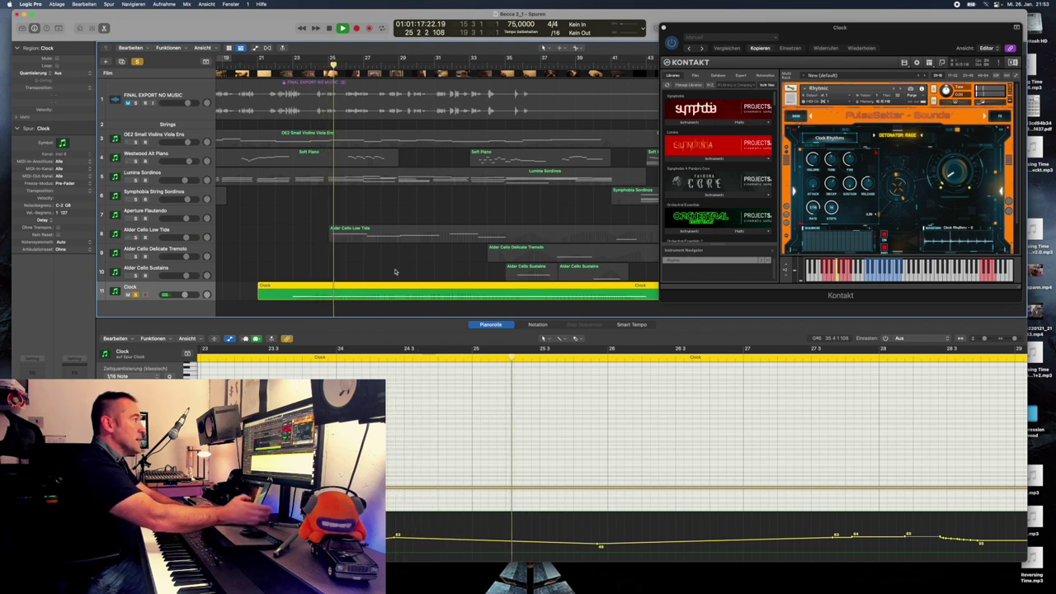
key("space")
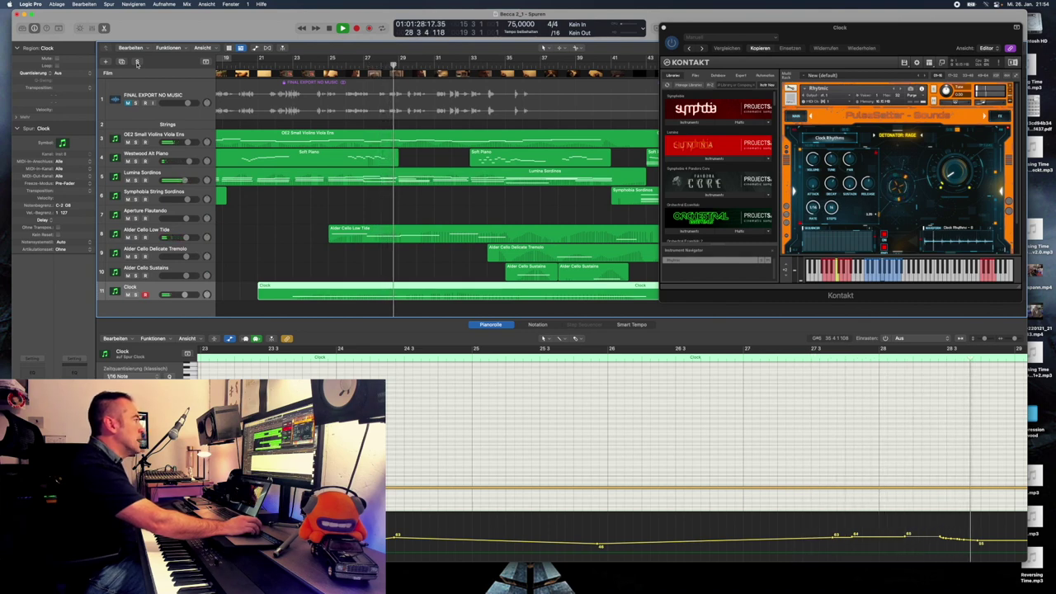
scroll(348, 216, "right", 5)
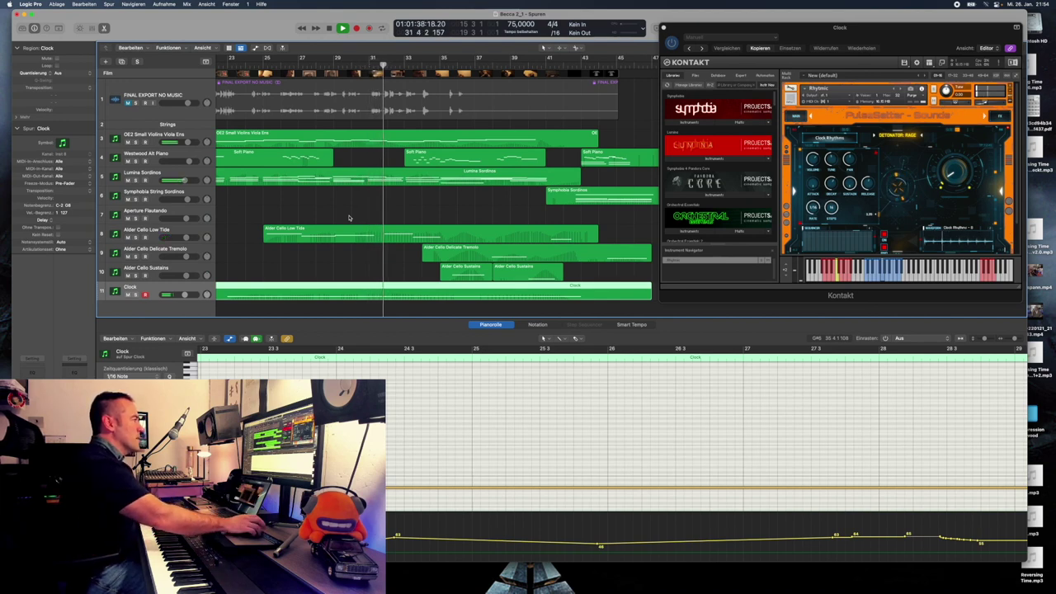
key("space")
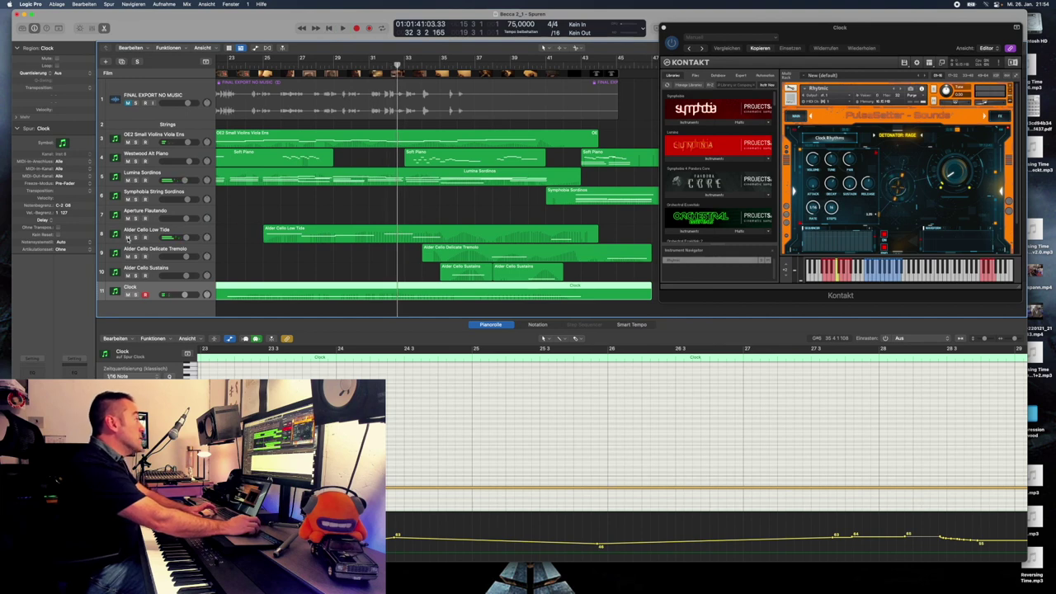
Audition the Alder Cello Low Tide, Delicate Tremolo and Sustains tracks soloed together, and replay the full mix from about bar 34
left_click(127, 237)
left_click(128, 237)
left_click(135, 236)
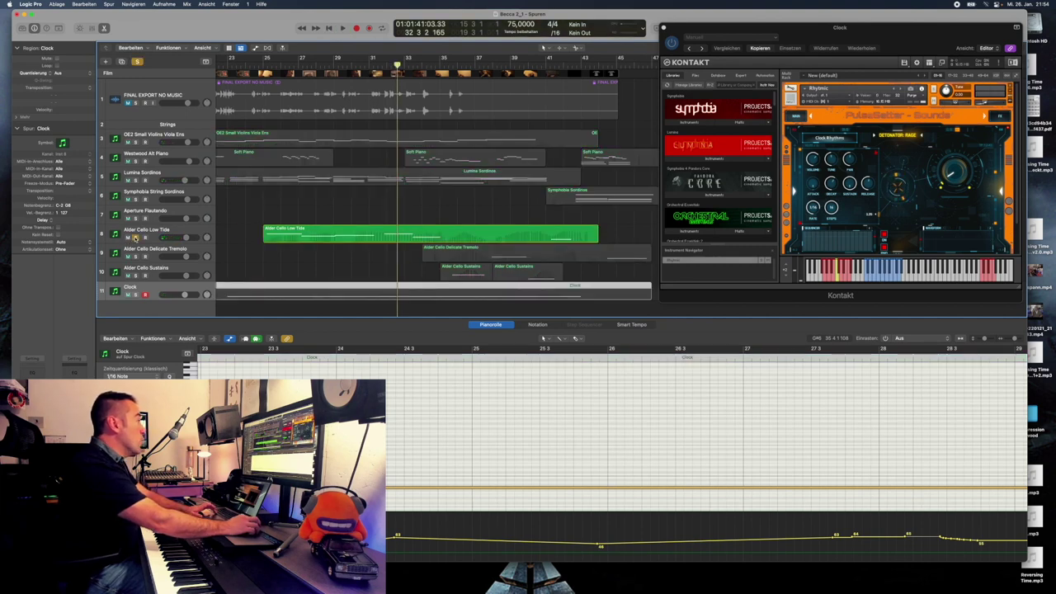
left_click(135, 256)
left_click(135, 275)
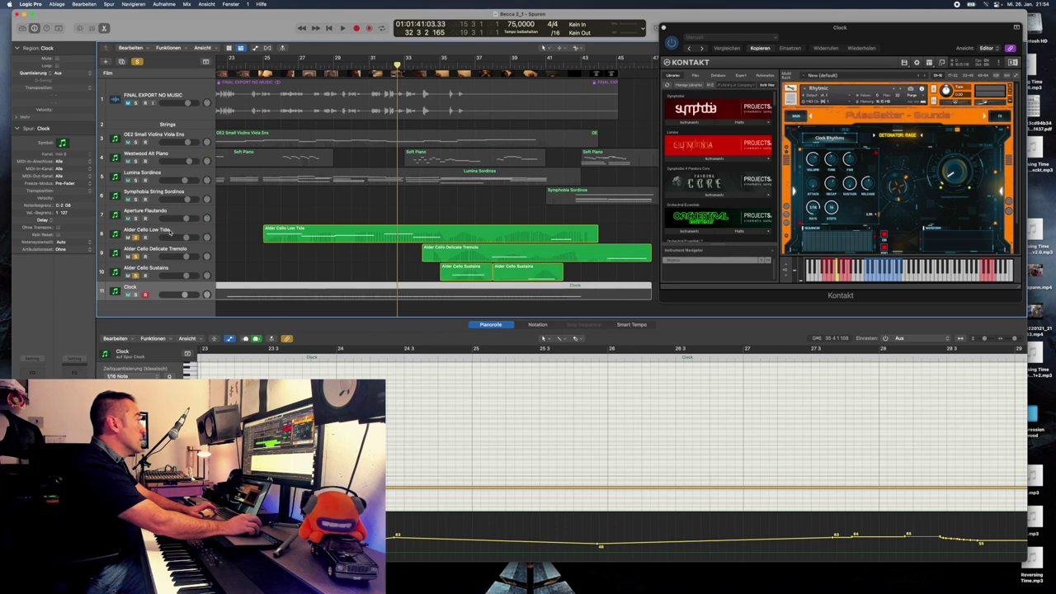
left_click(176, 233)
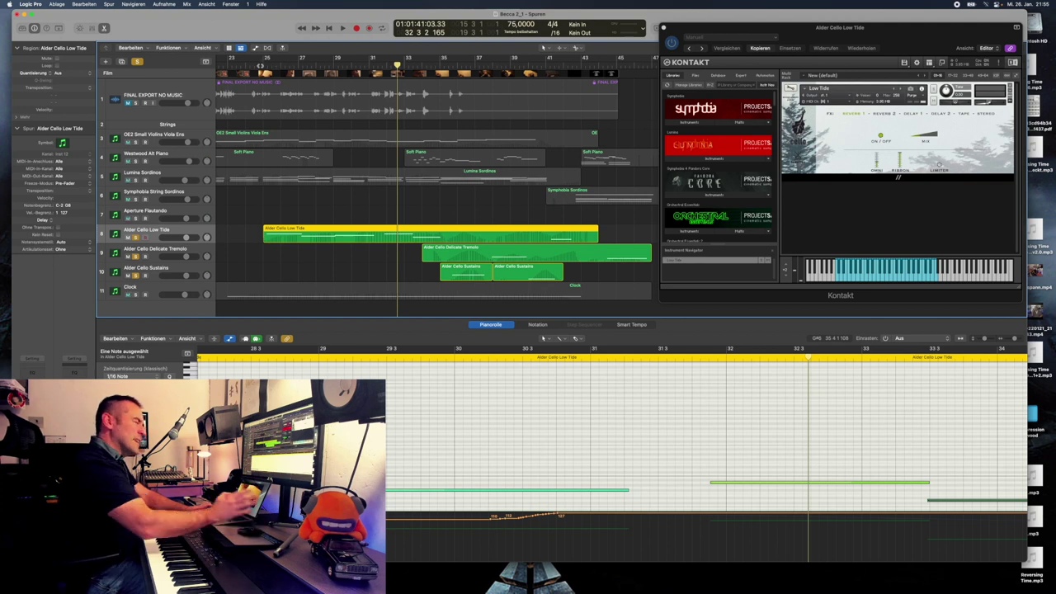
key("space")
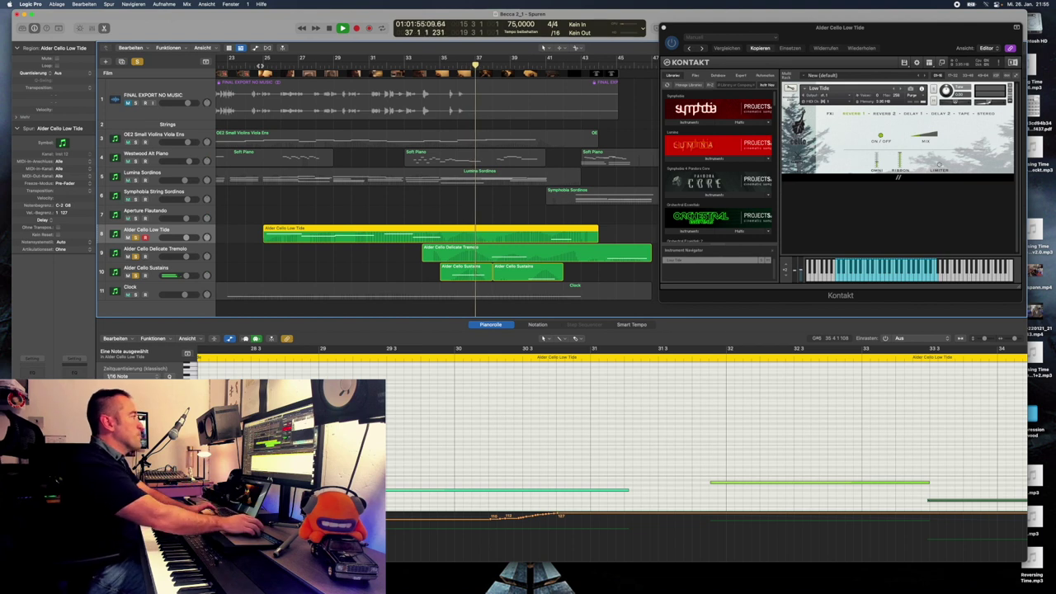
left_click(429, 69)
key("s")
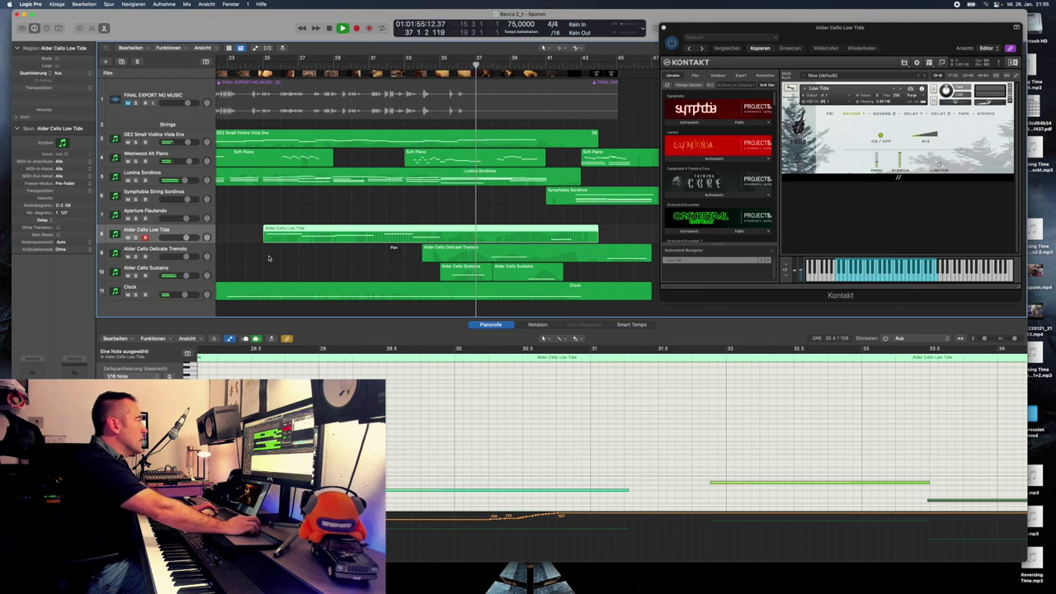
Solo and select the Alder Cello Delicate Tremolo track, rewind a few bars, and clear the solo to hear it in the mix
left_click(136, 257)
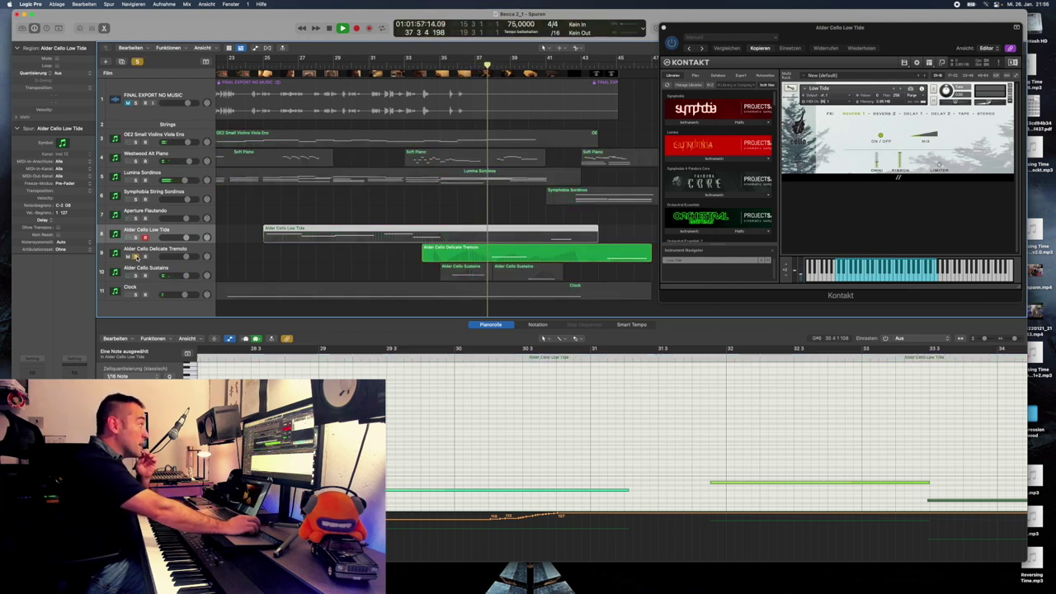
left_click(172, 254)
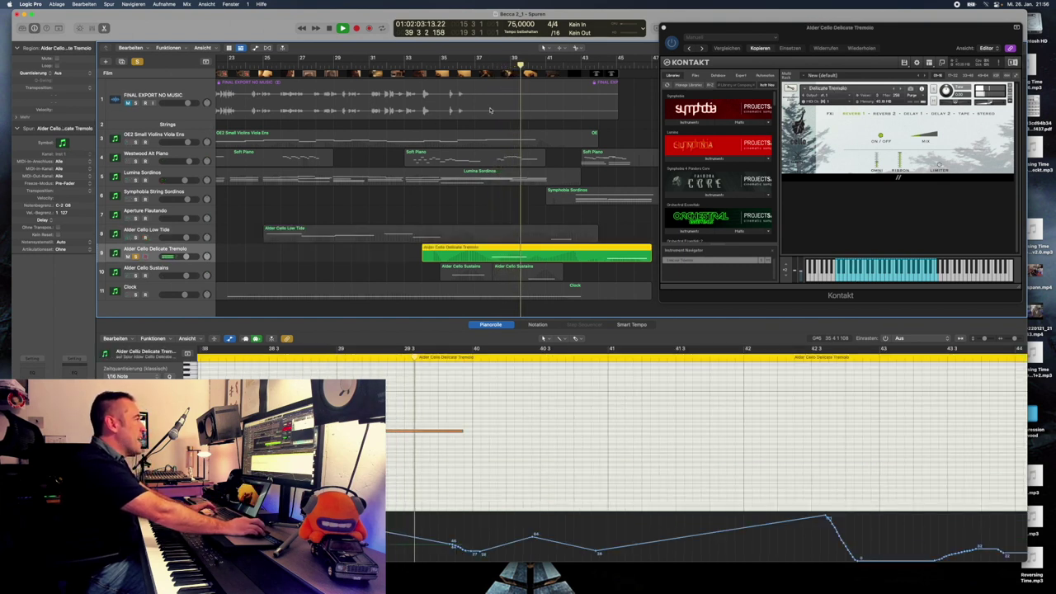
key("comma")
key("comma")
key("comma")
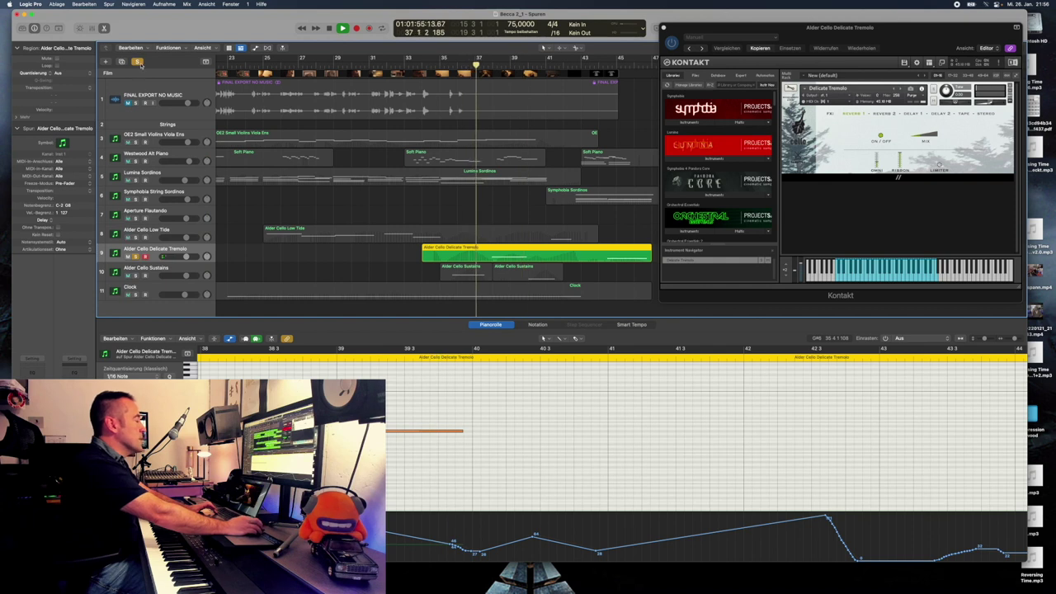
left_click(138, 63)
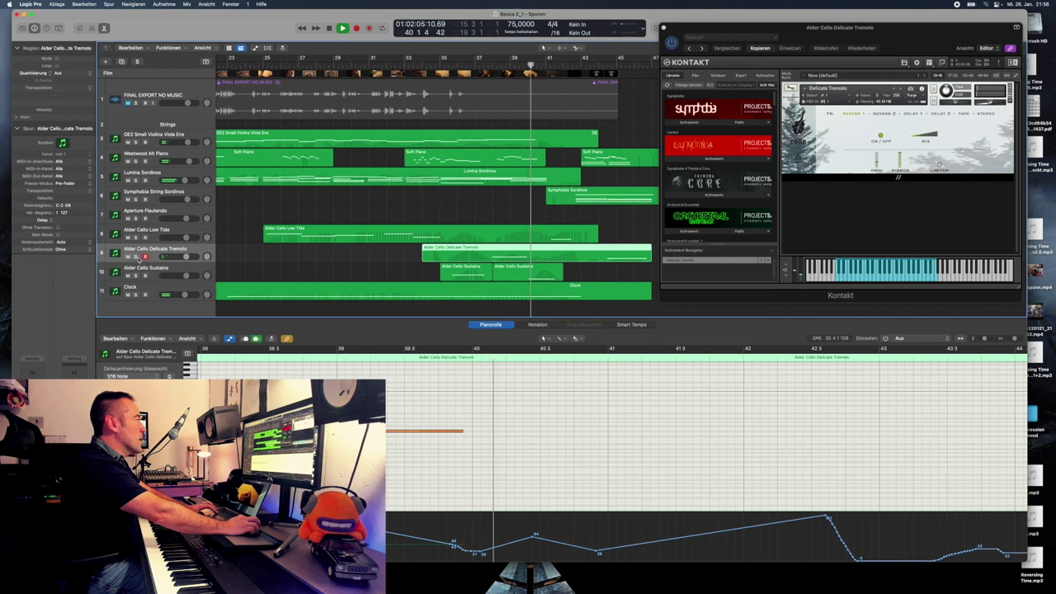
Solo the Delicate Tremolo, Sustains and Low Tide cello tracks together during playback, and clear all solos
key("ctrl+s")
left_click(137, 274)
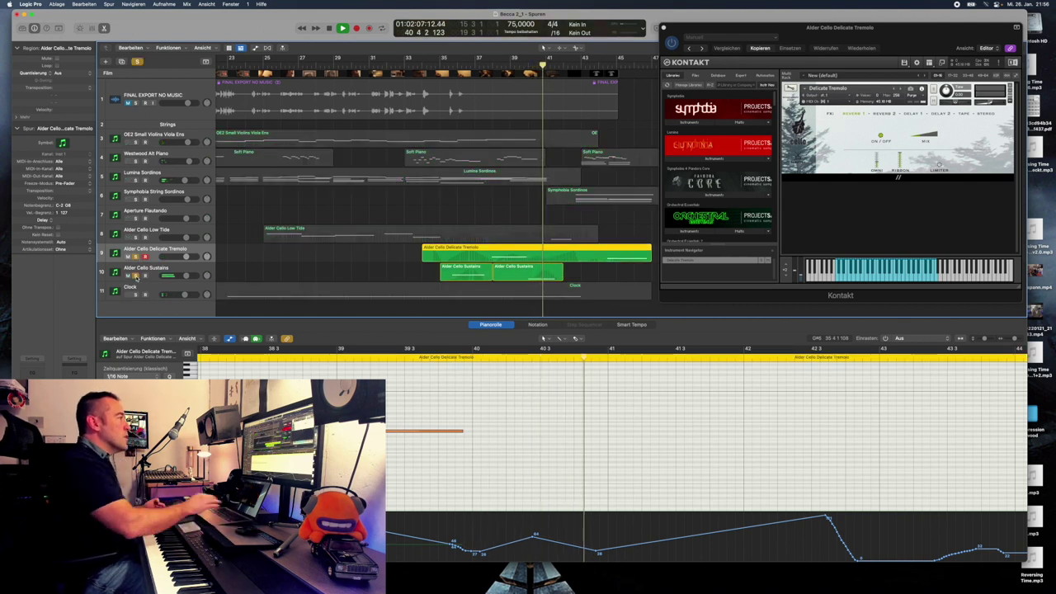
left_click(136, 237)
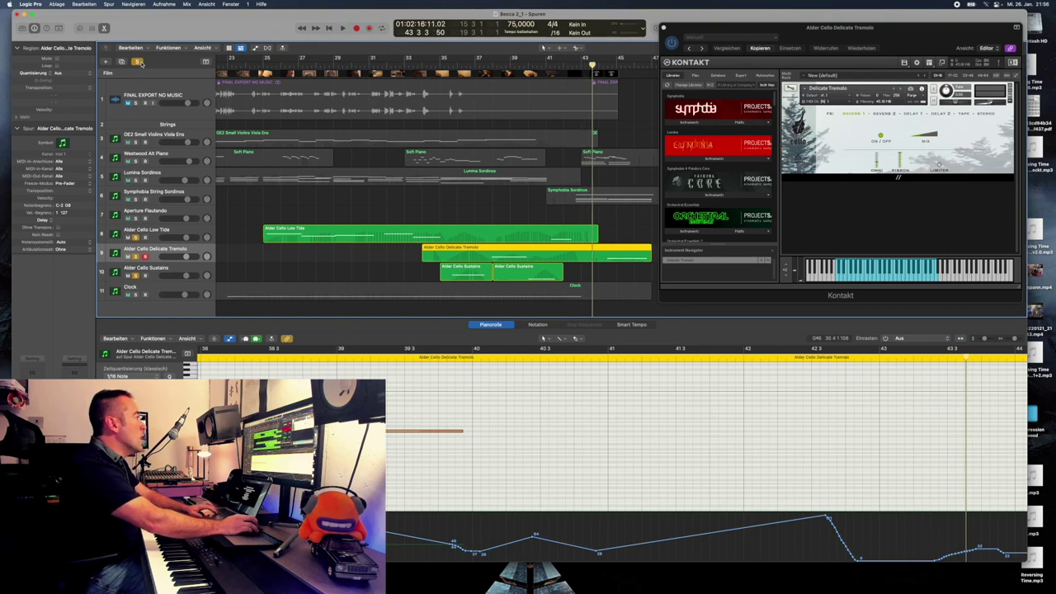
left_click(139, 62)
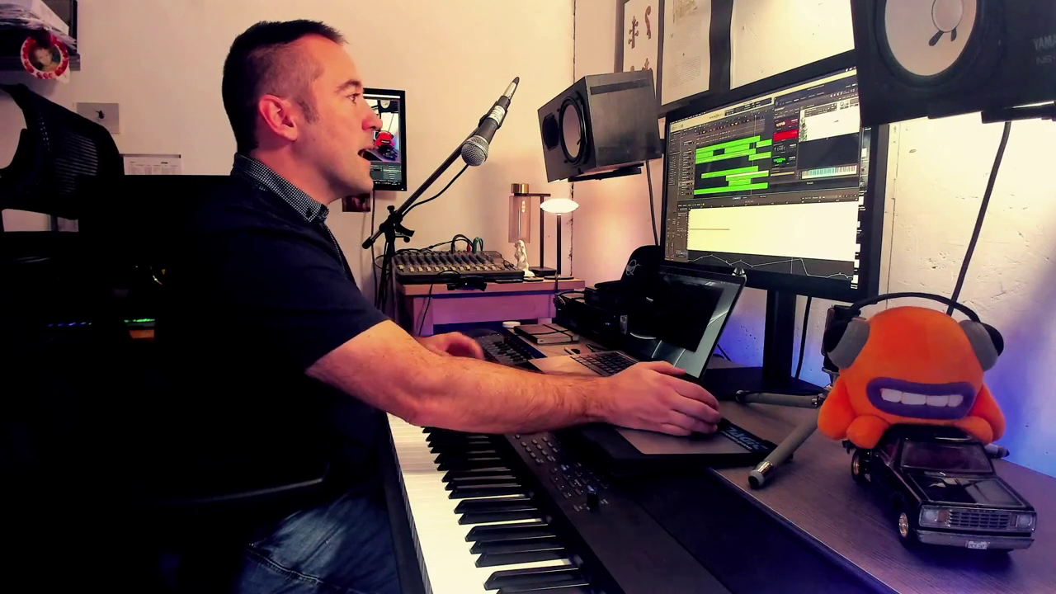